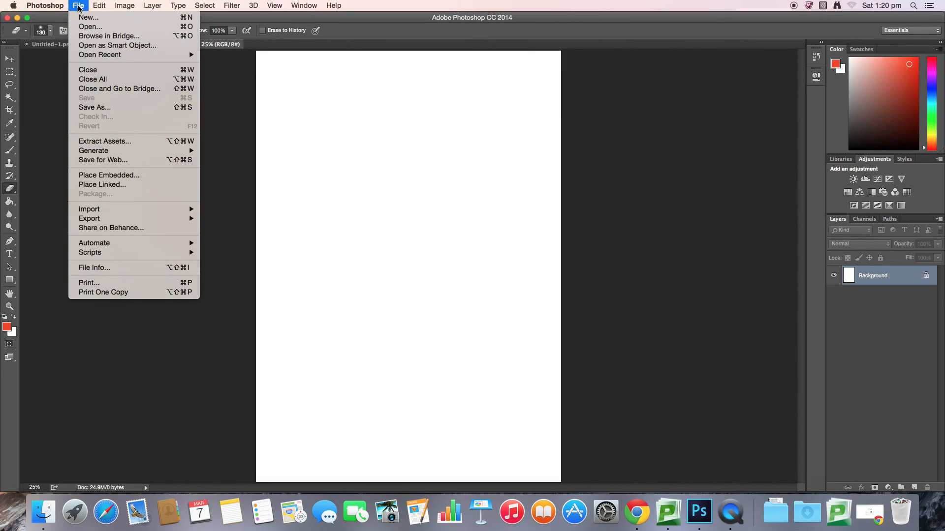
- Open the Save As options for the blank document and examine the available file formats
left_click(95, 107)
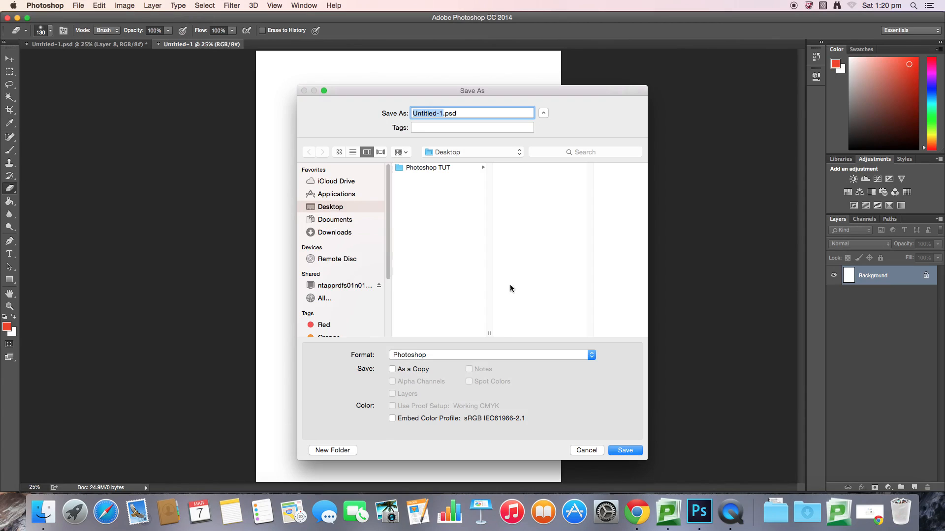
left_click(592, 355)
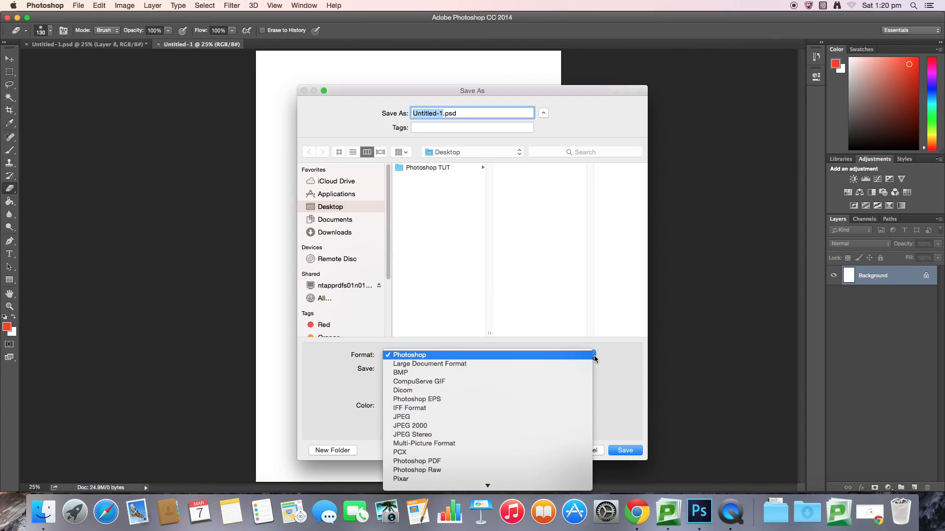
left_click(593, 354)
left_click(543, 113)
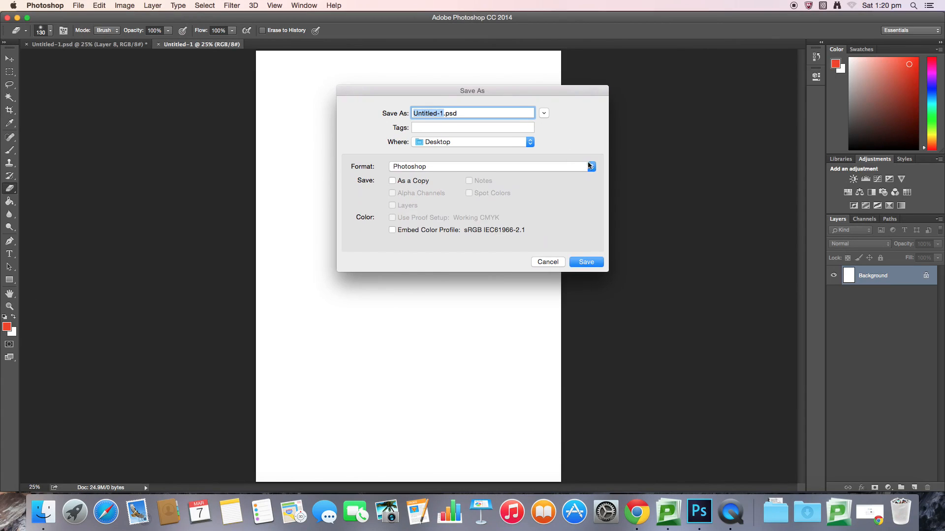
left_click(590, 167)
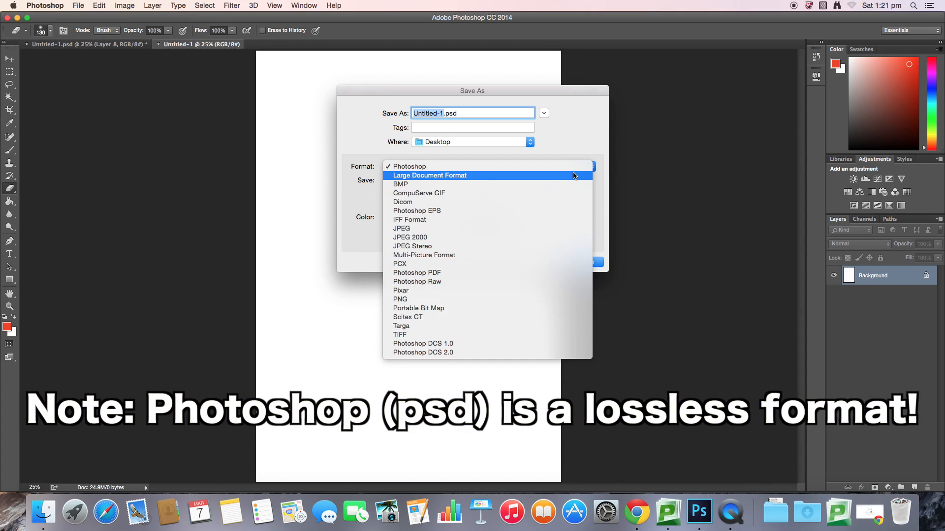
left_click(600, 152)
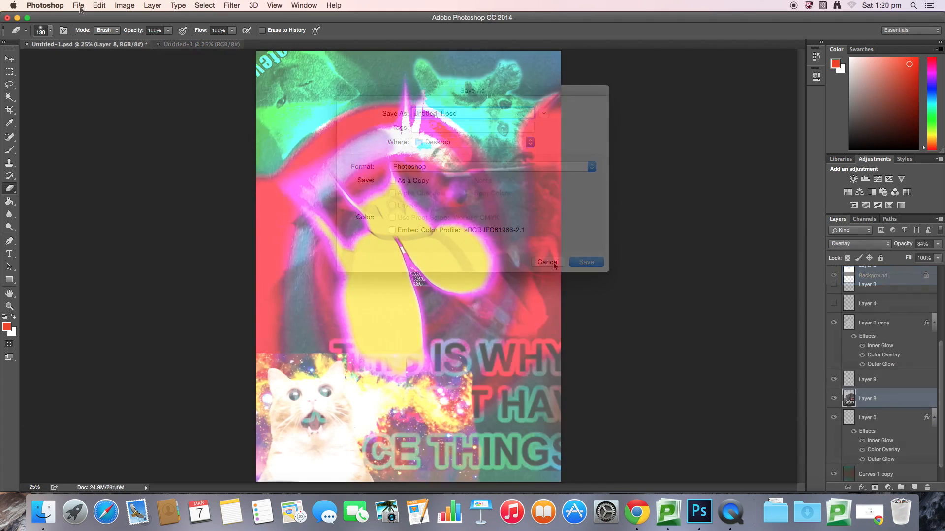
- Create a new document with the International Paper preset at A4 size, 300 pixels/inch, RGB Color and a white background
left_click(79, 6)
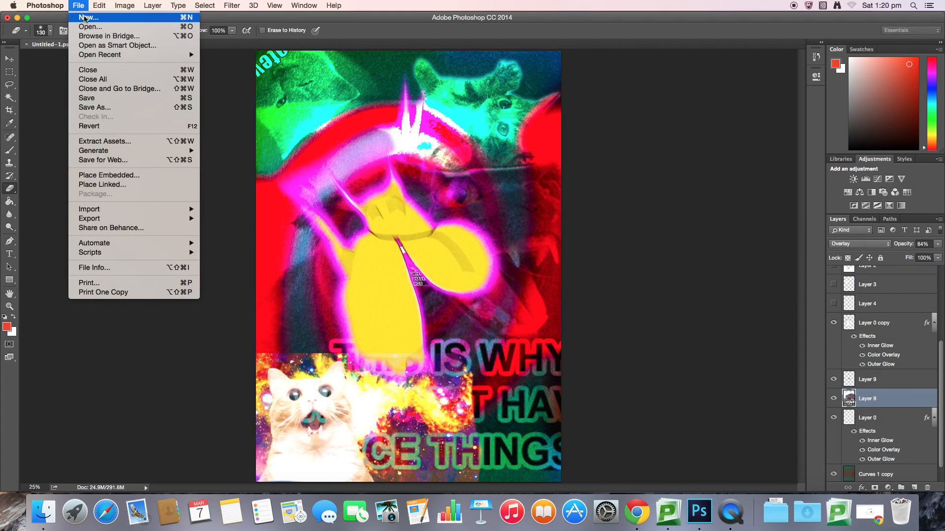
left_click(85, 19)
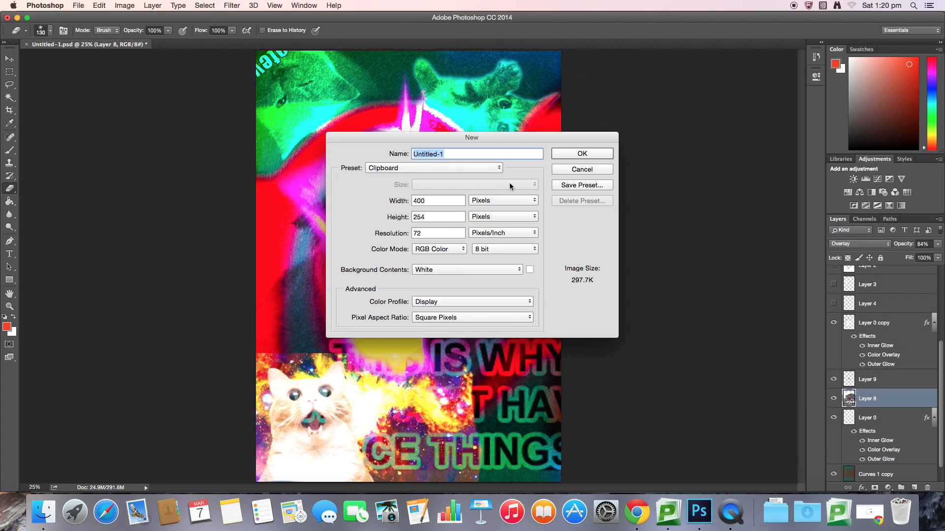
left_click(498, 168)
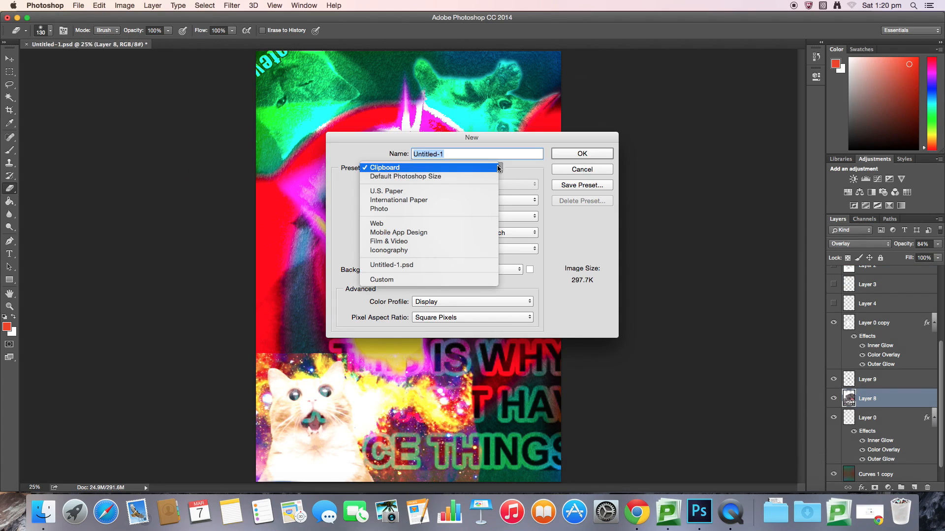
left_click(452, 201)
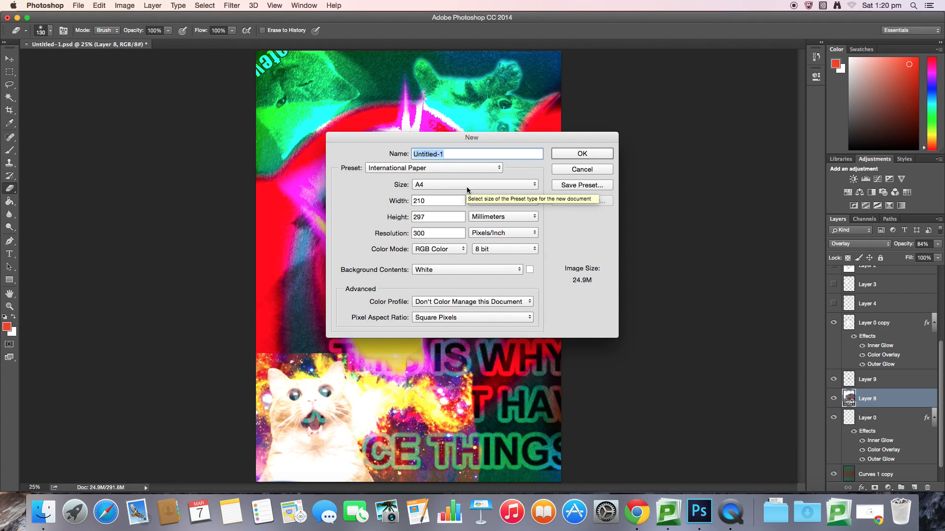
left_click(576, 158)
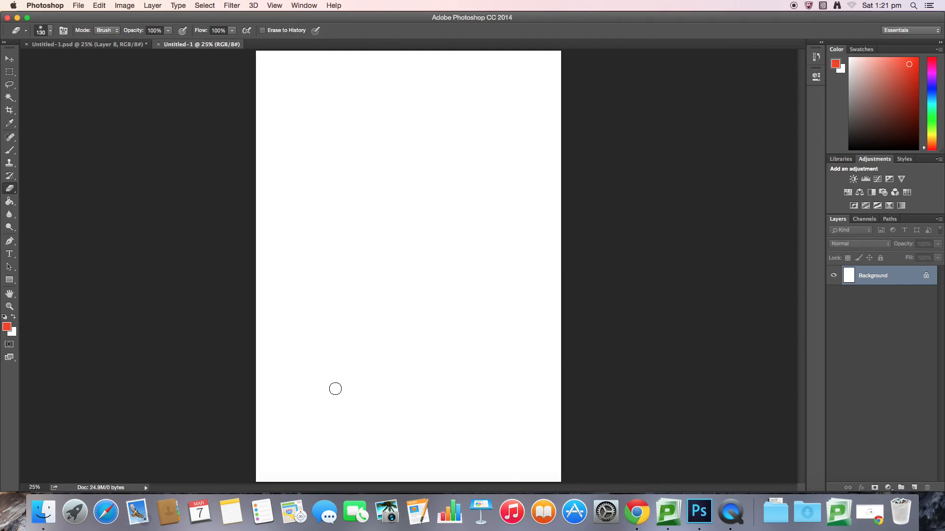
- Switch to Finder and examine the file information of Untitled-1.psd, including its size, dimensions, color space and layers
left_click(41, 514)
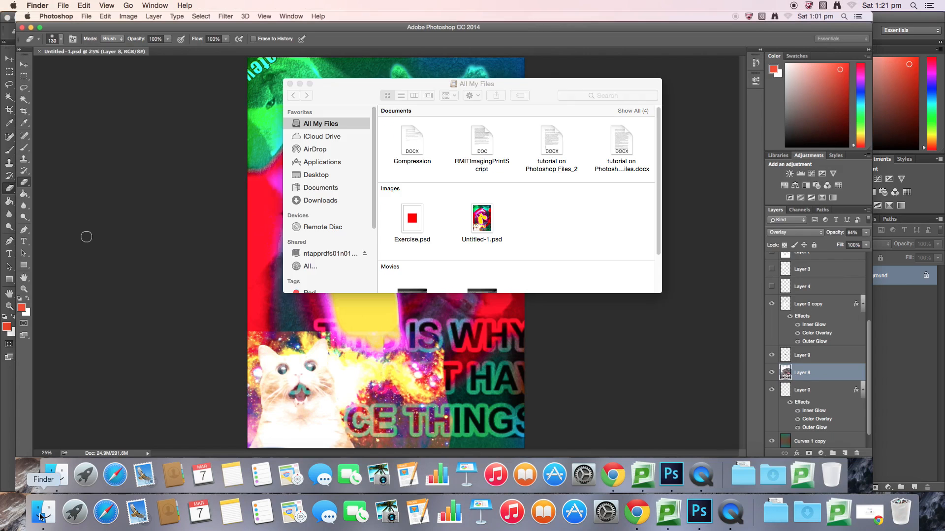
right_click(495, 220)
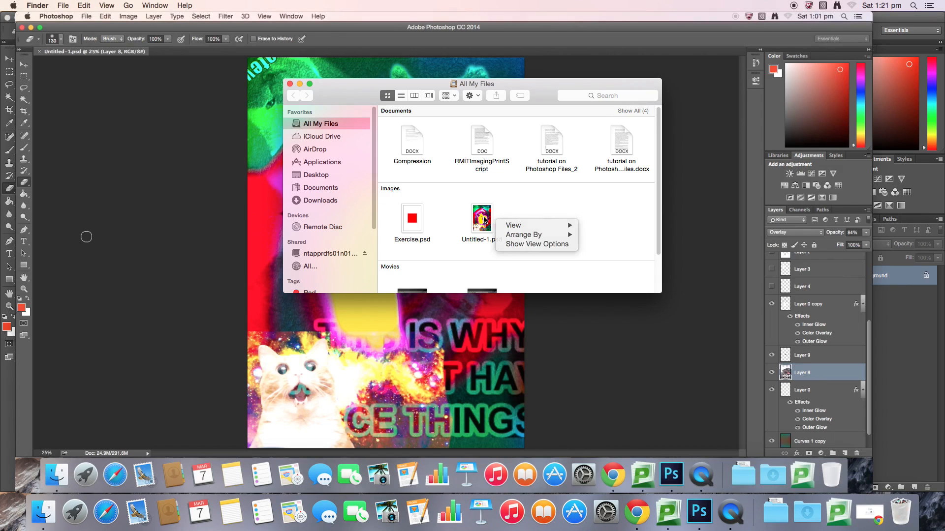
right_click(484, 220)
left_click(506, 272)
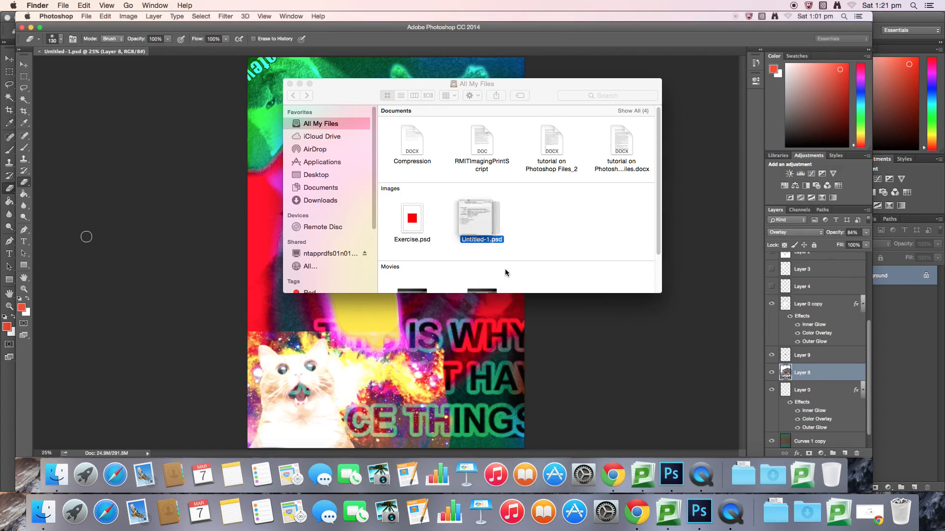
left_click_drag(66, 19, 386, 84)
left_click(329, 229)
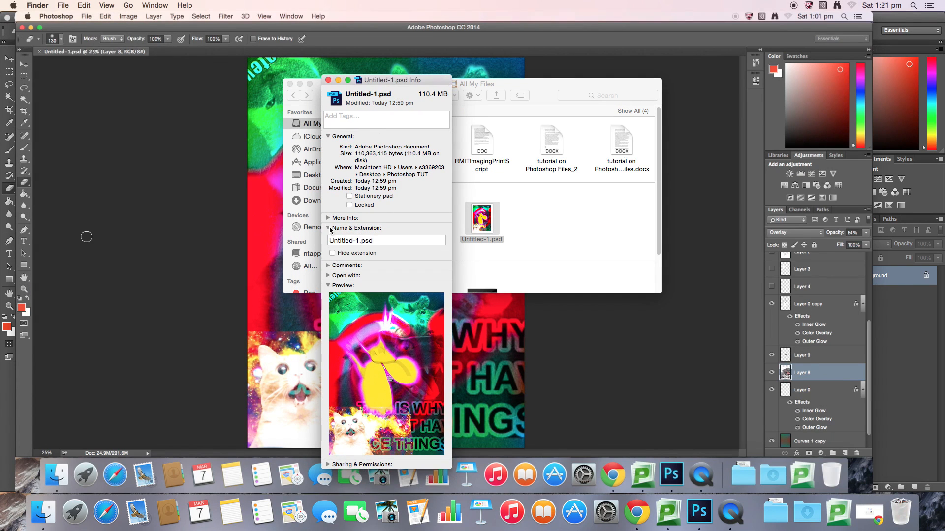
left_click(328, 218)
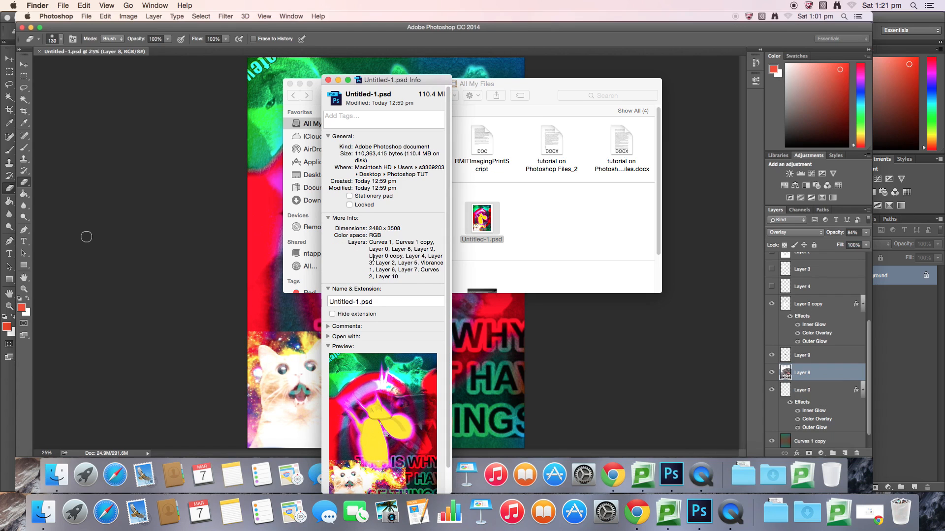
left_click(327, 80)
- Examine the file information of Exercise.psd to compare its size and layers, and close it
right_click(409, 213)
left_click(422, 215)
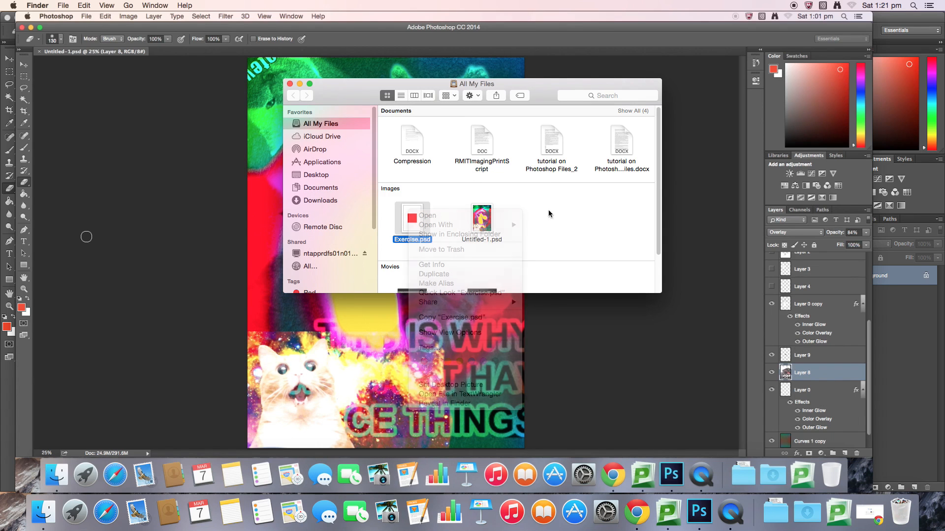
scroll(552, 248, "down", 3)
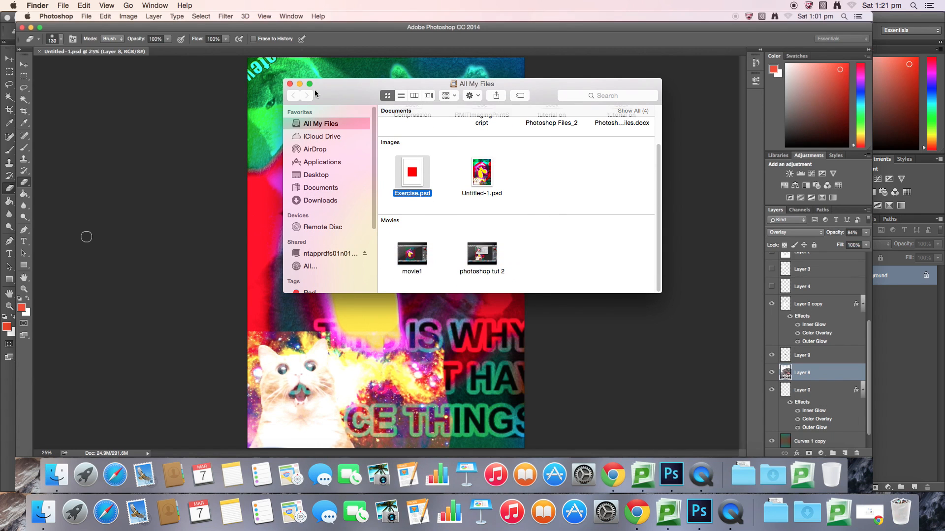
right_click(414, 180)
left_click(431, 234)
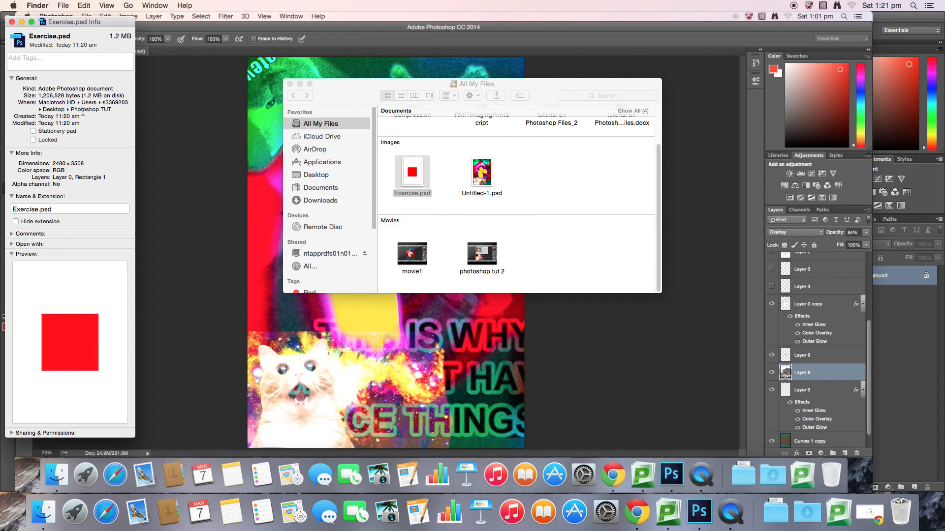
left_click(10, 22)
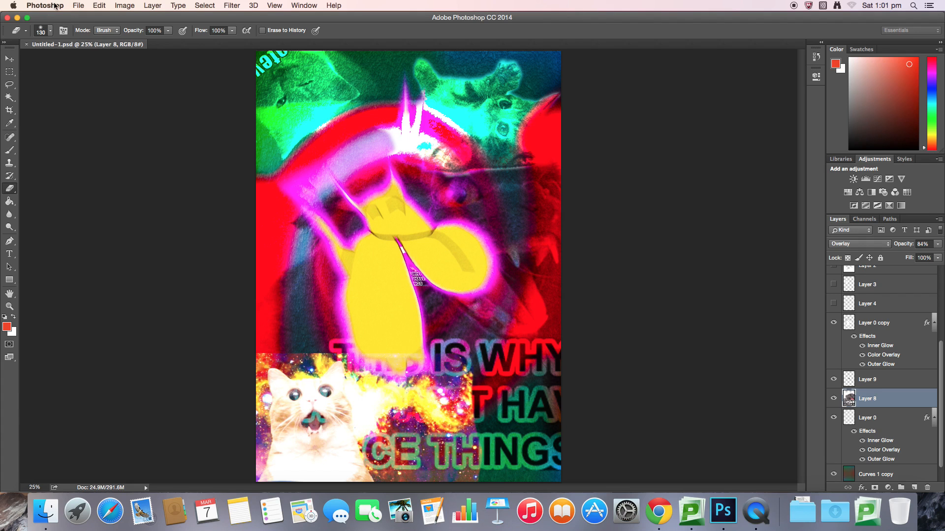
- Return to Photoshop, open the print settings for the Untitled-1.psd artwork and keep Ricoh-Global as the printer
left_click(81, 6)
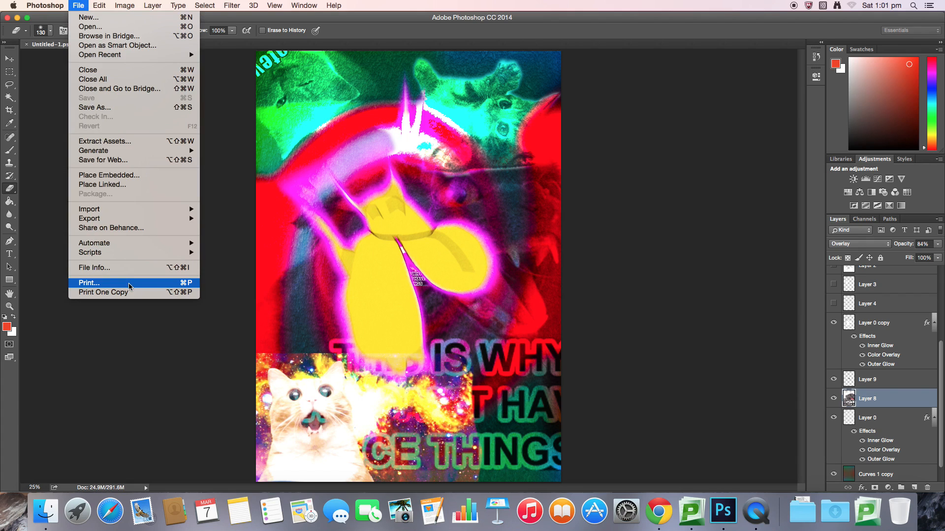
left_click(191, 284)
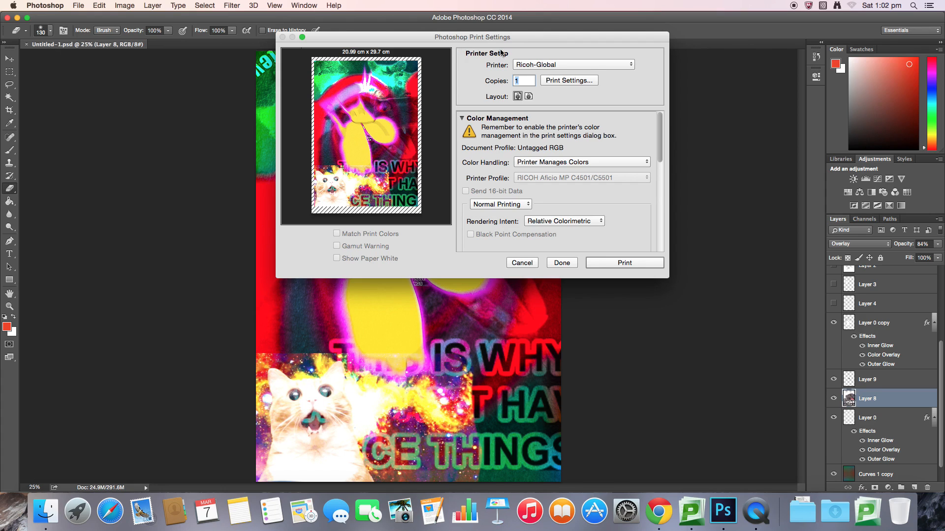
left_click(536, 65)
left_click(539, 49)
- Examine the Ricoh-Global printer's own options for copies, two-sided printing and pages, and dismiss them
left_click(572, 84)
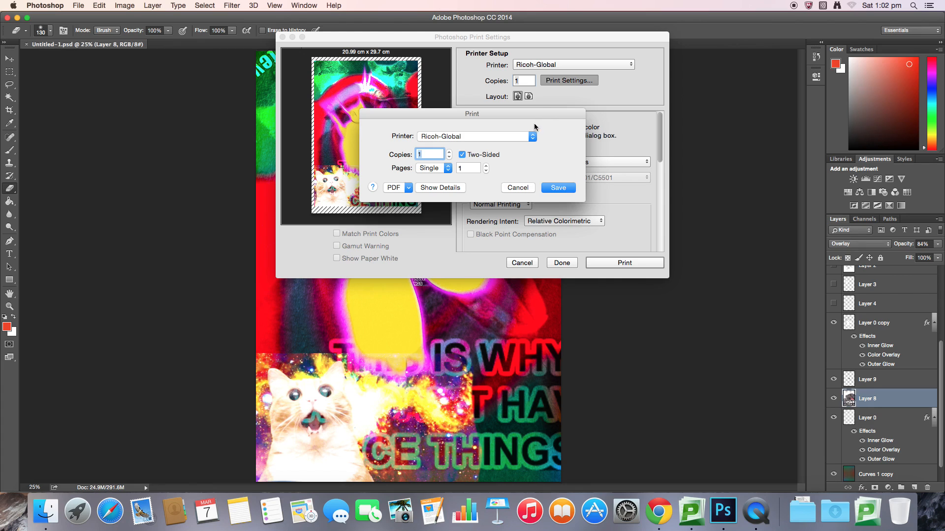
left_click(519, 189)
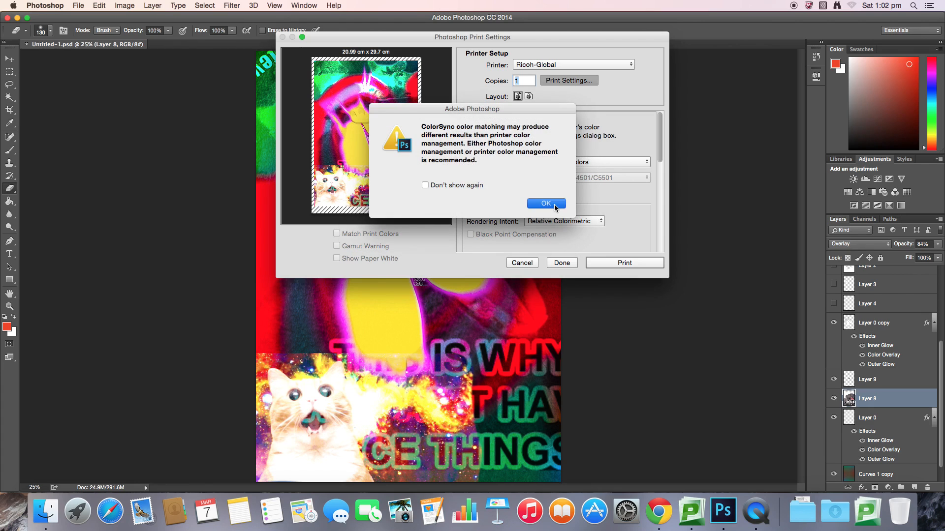
left_click(545, 203)
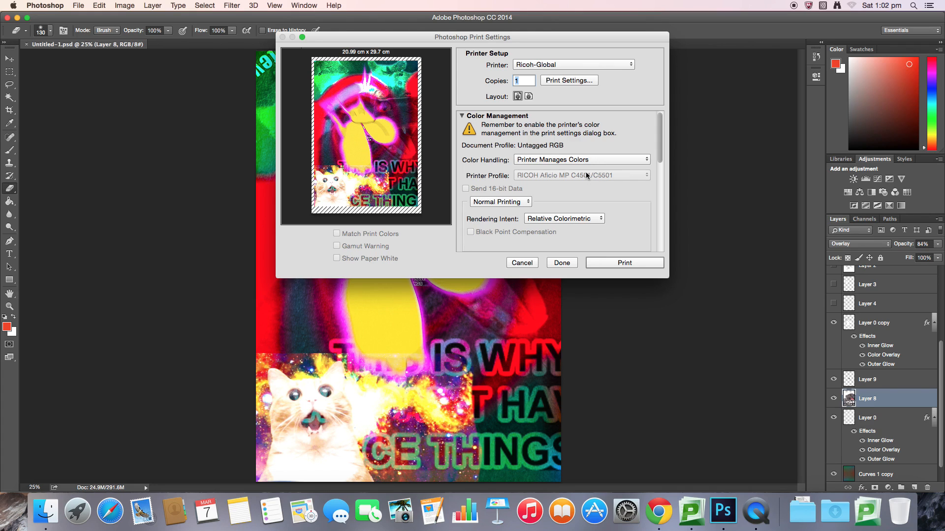
- Set the print's color handling to Photoshop Manages Colors
left_click(570, 159)
left_click(563, 165)
left_click(565, 170)
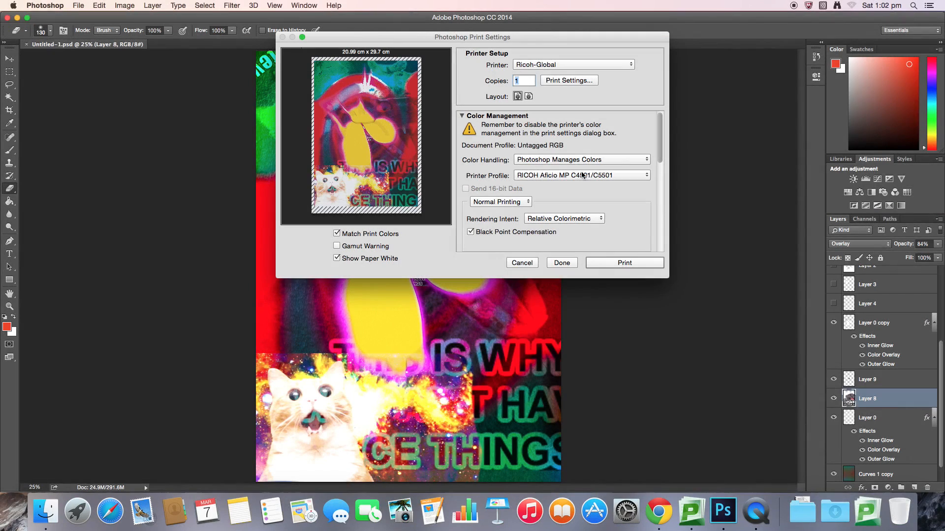
- Scale the print to 50% and change the print measurement units to Inches
scroll(605, 184, "down", 4)
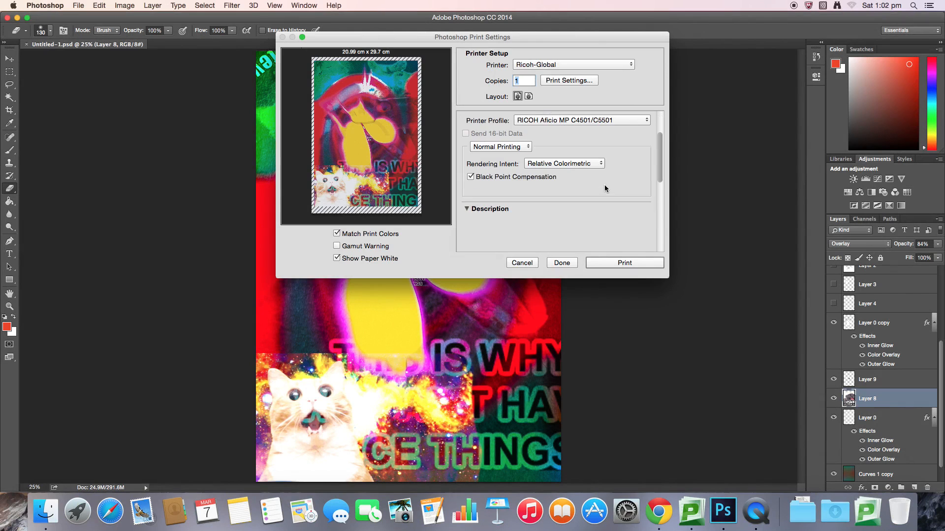
scroll(598, 185, "down", 1)
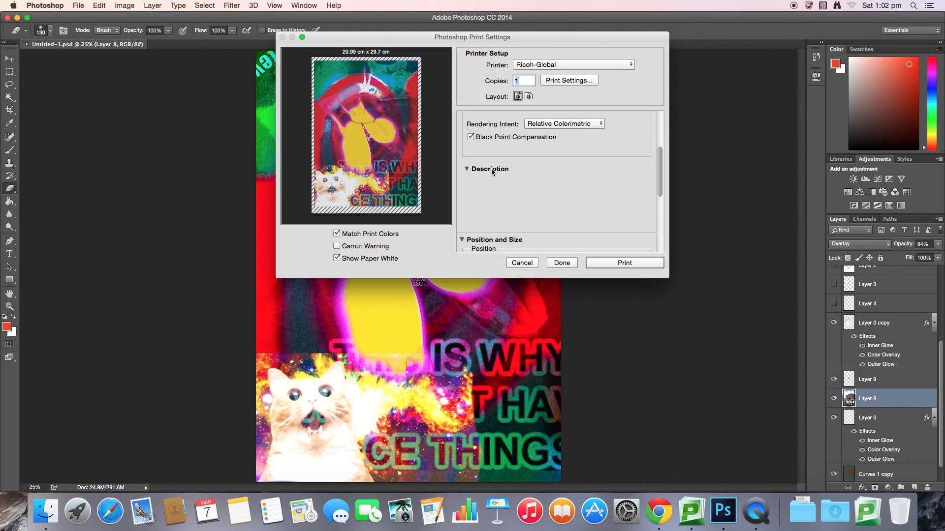
scroll(591, 170, "up", 3)
scroll(566, 192, "down", 2)
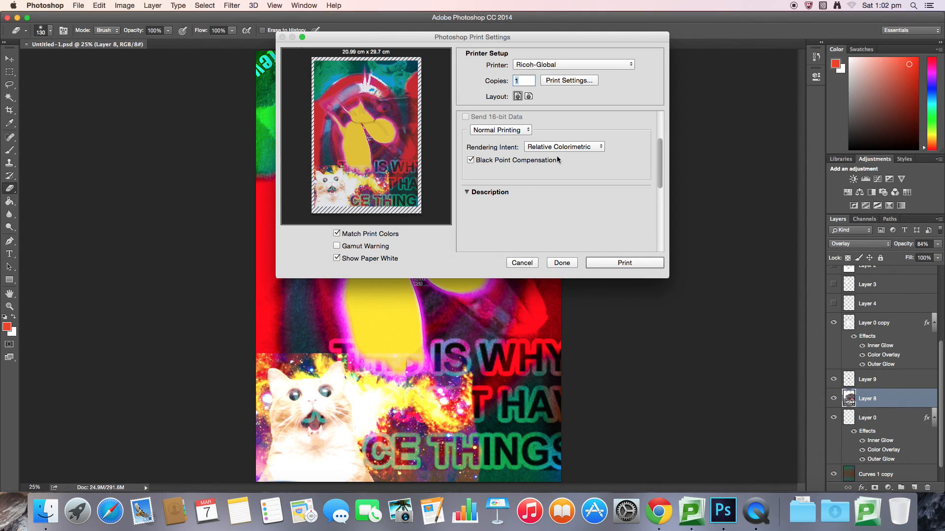
mouse_move(558, 150)
scroll(541, 187, "down", 5)
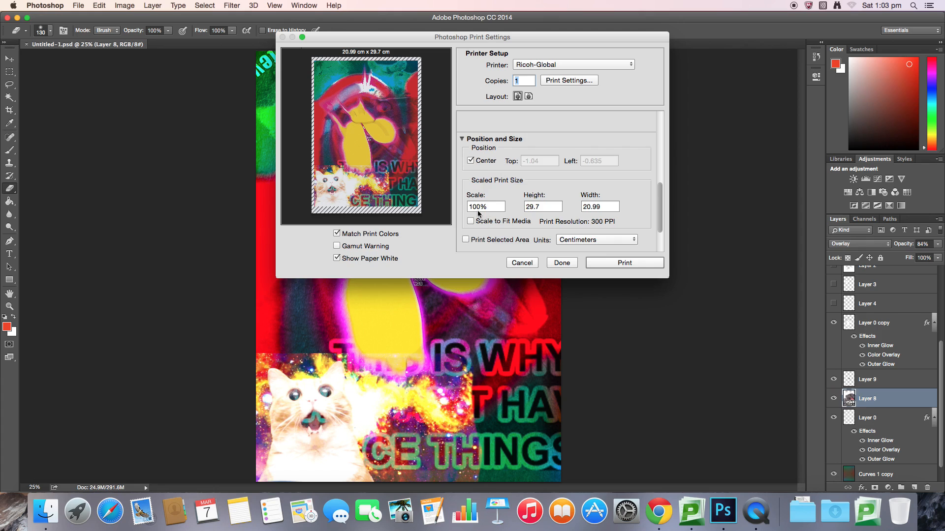
left_click_drag(468, 206, 477, 208)
type("5")
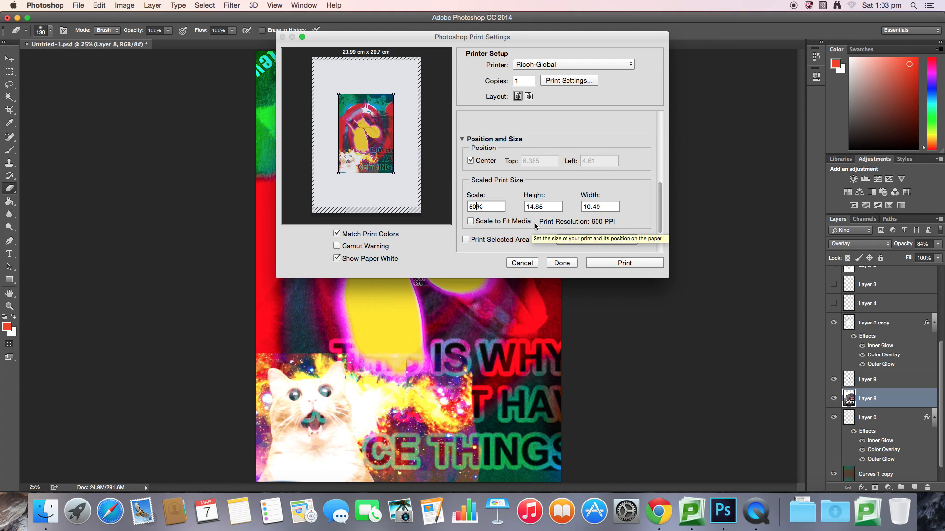
left_click(580, 240)
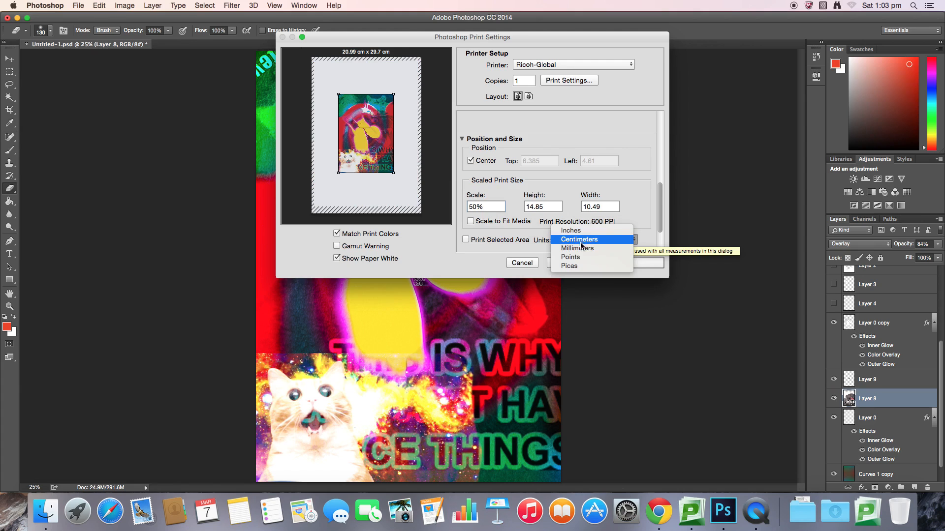
left_click(578, 233)
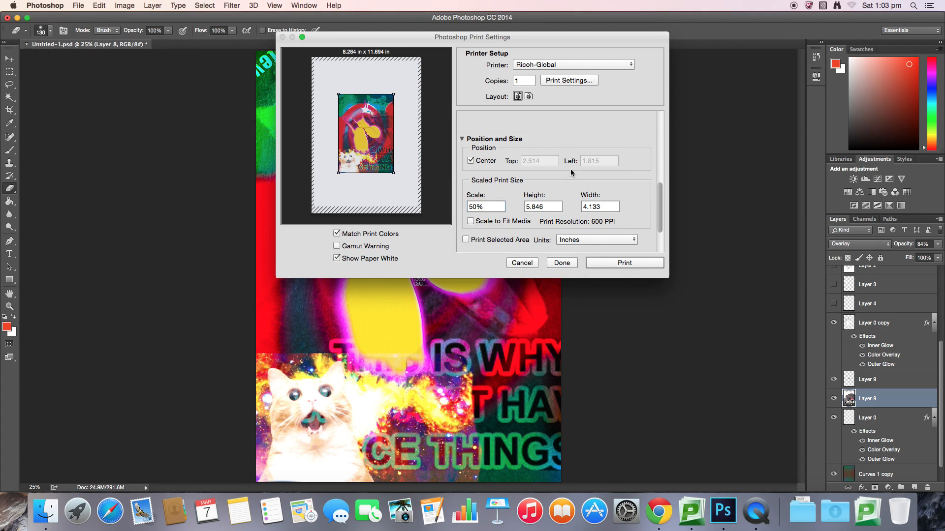
- Enable corner crop marks, center crop marks, registration marks, description and labels as printing marks
scroll(549, 176, "down", 3)
left_click(493, 212)
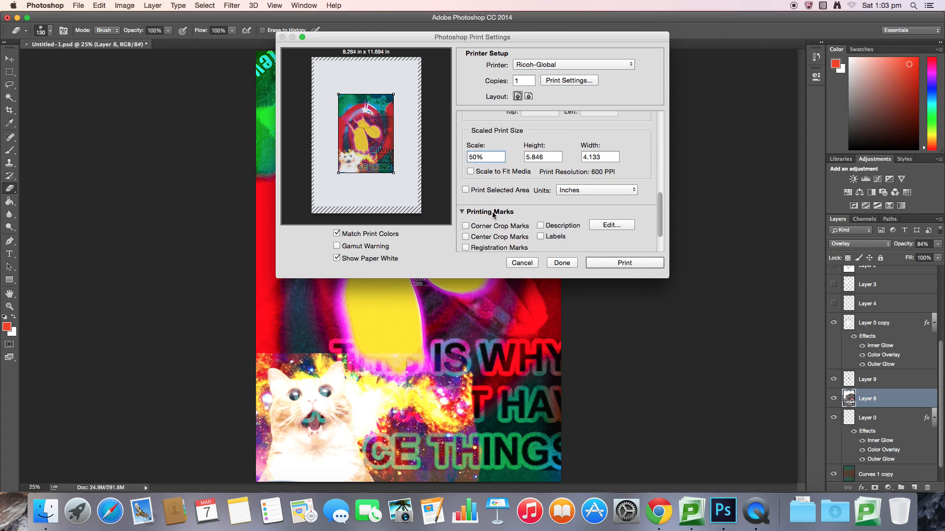
scroll(543, 199, "down", 1)
left_click(484, 209)
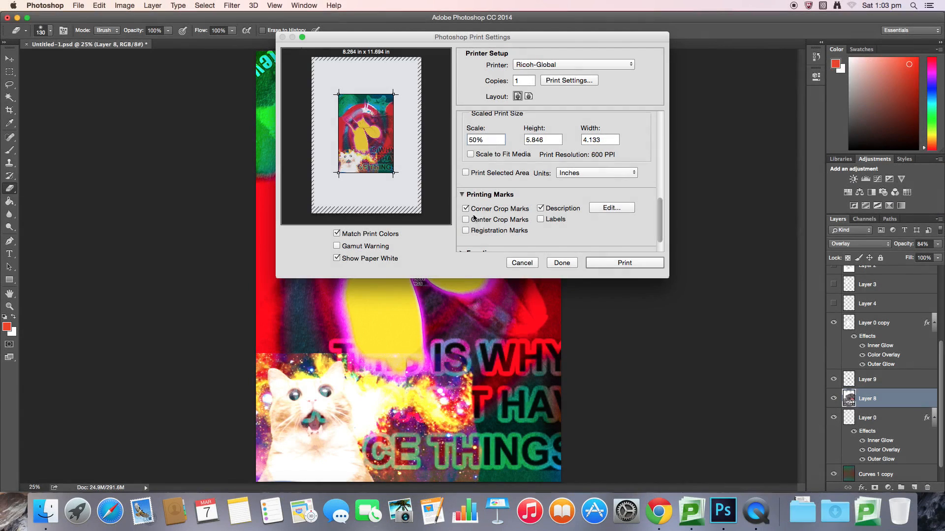
left_click(474, 218)
left_click(541, 219)
left_click(489, 230)
scroll(556, 235, "down", 2)
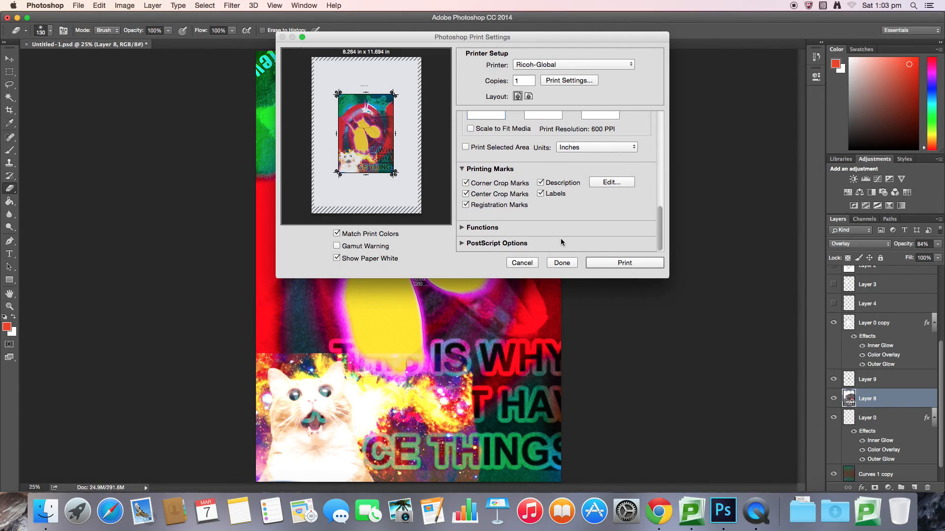